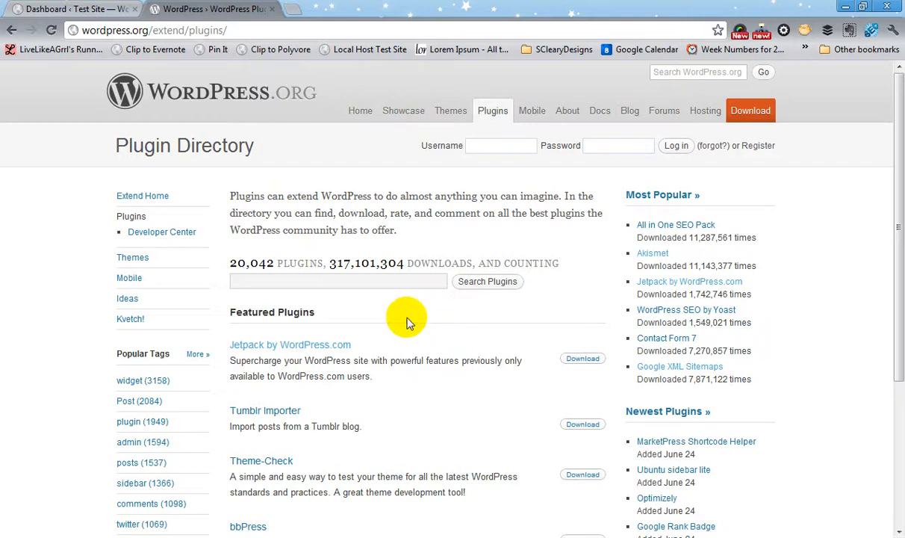
- Search the WordPress.org Plugin Directory for "wptouch"
click(400, 281)
text(w)
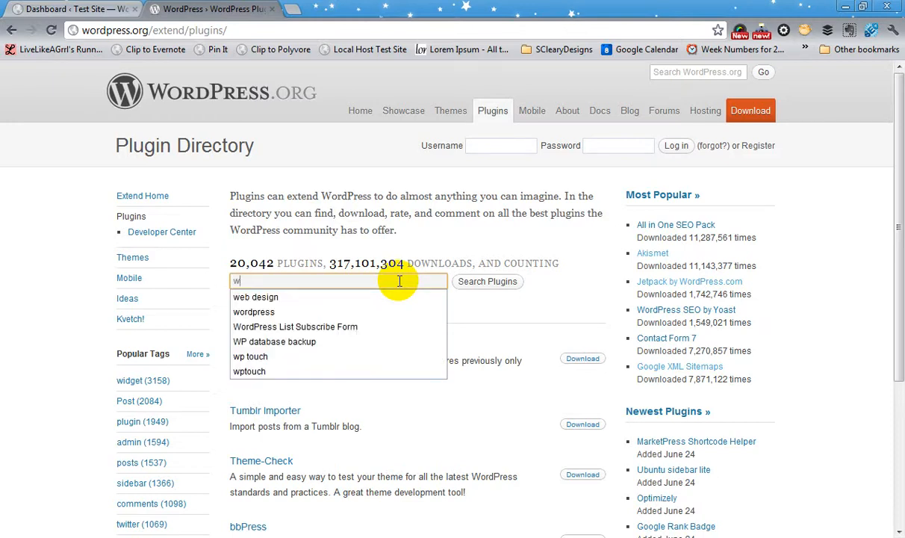
text(ptouch)
key(Return)
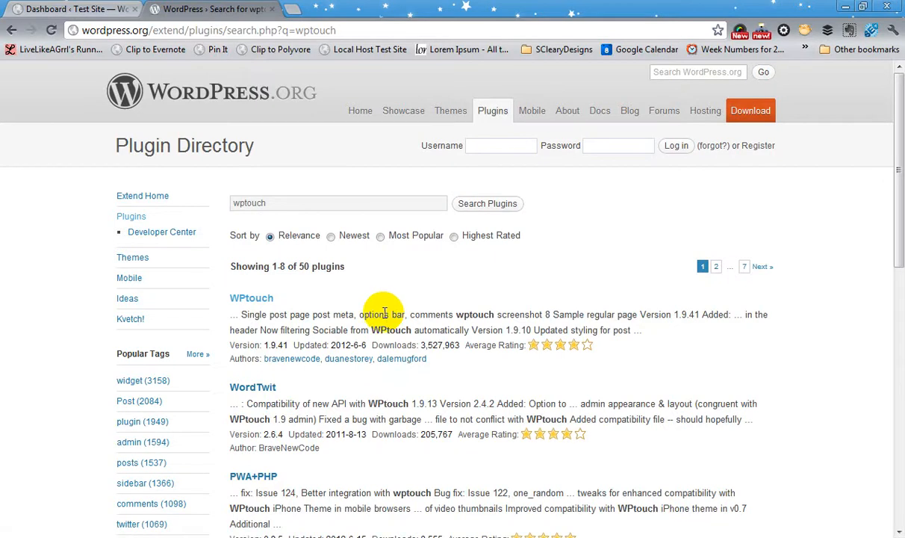
- Open the WPtouch plugin page from the search results and review its description, compatibility, downloads and rating
click(261, 300)
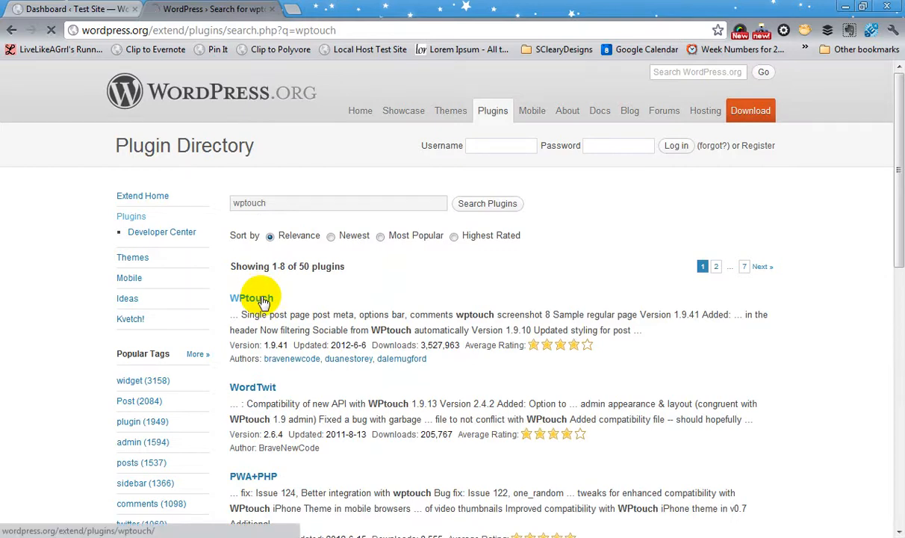
scroll(385, 364, down, 2)
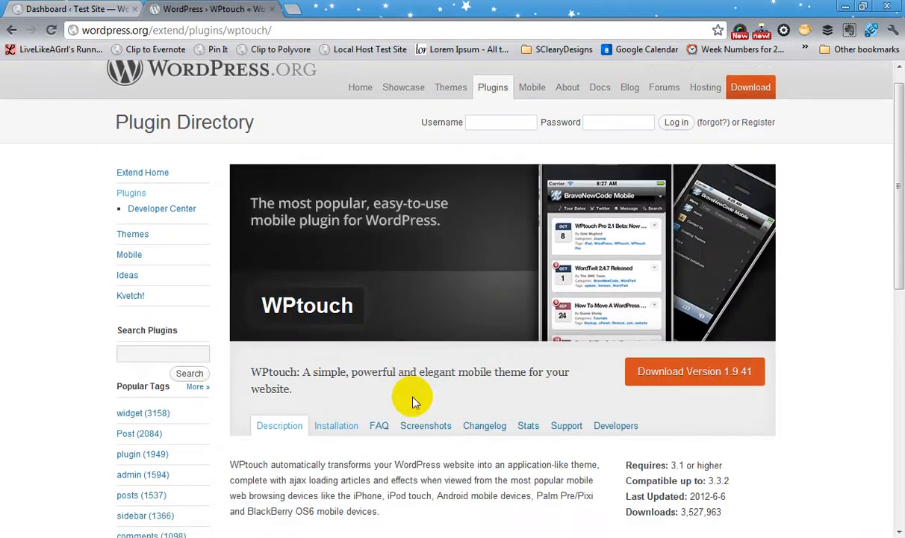
scroll(414, 401, down, 1)
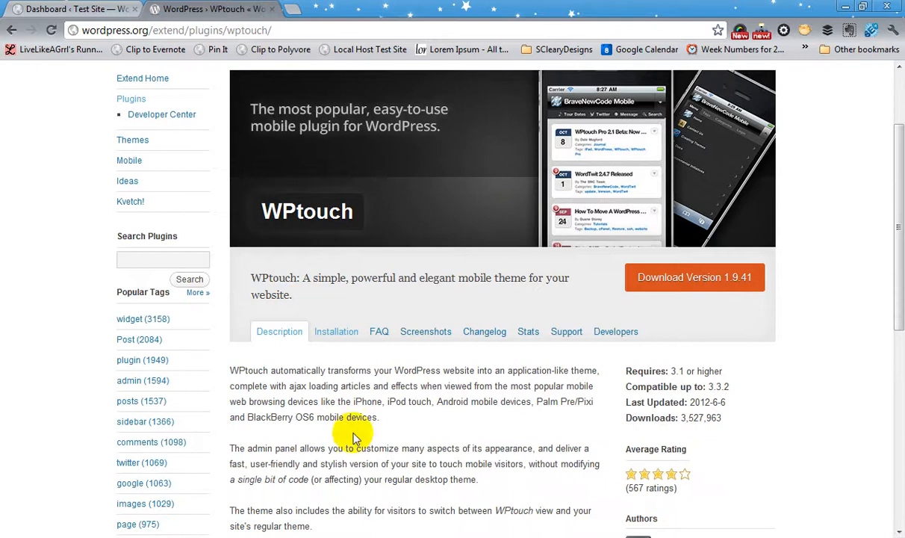
scroll(433, 429, down, 1)
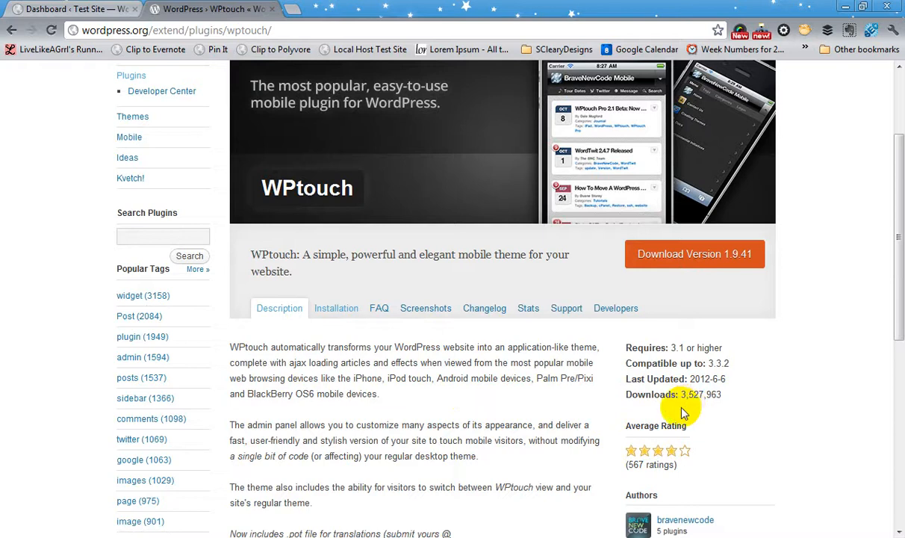
scroll(456, 445, up, 2)
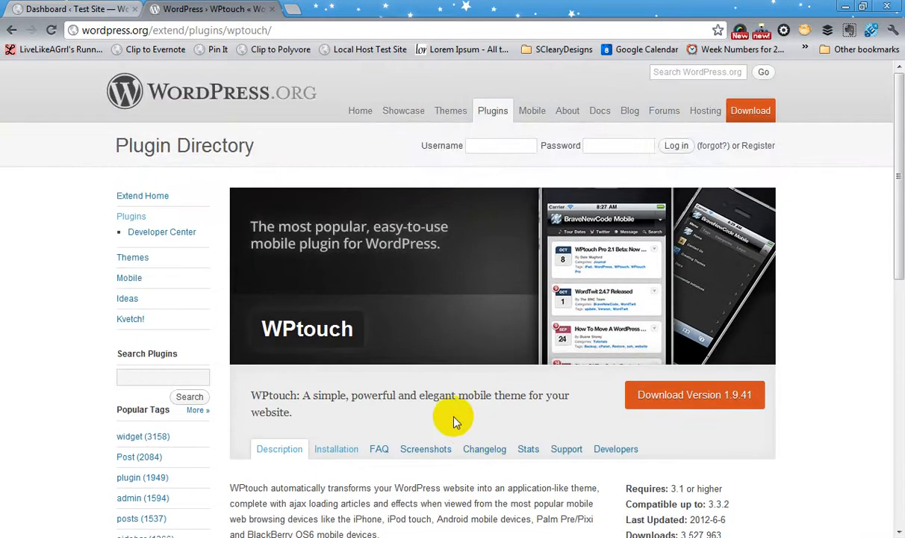
- Switch to the Test Site's WordPress dashboard and search for the term "wptouch" among the plugins available to install
click(48, 7)
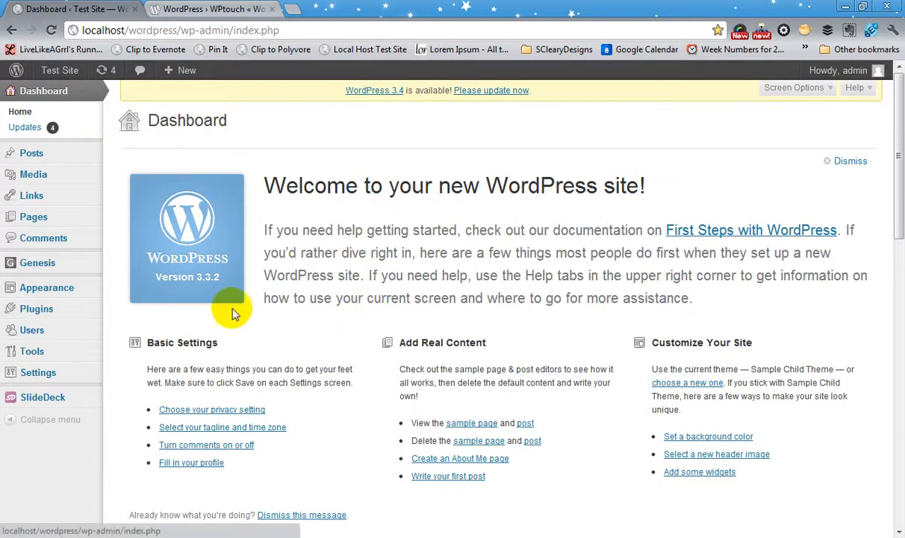
mouse_move(61, 290)
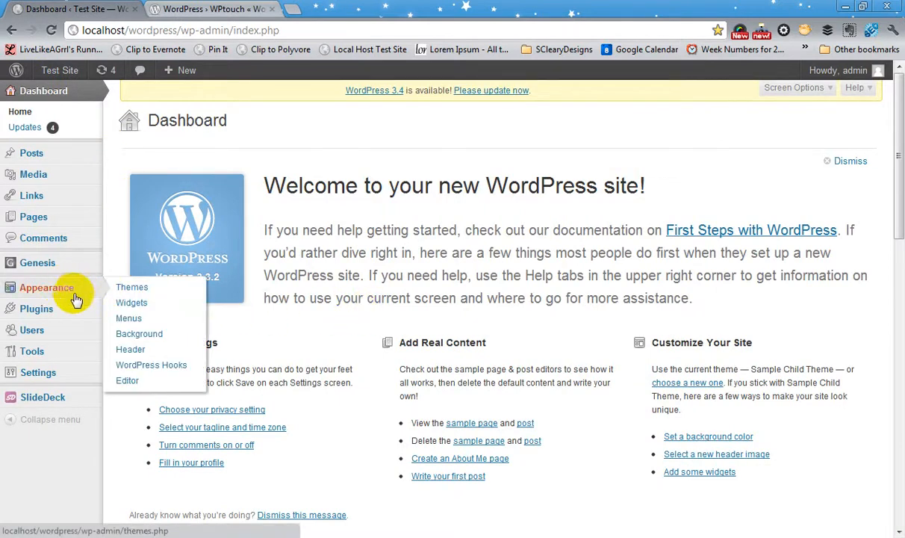
mouse_move(65, 312)
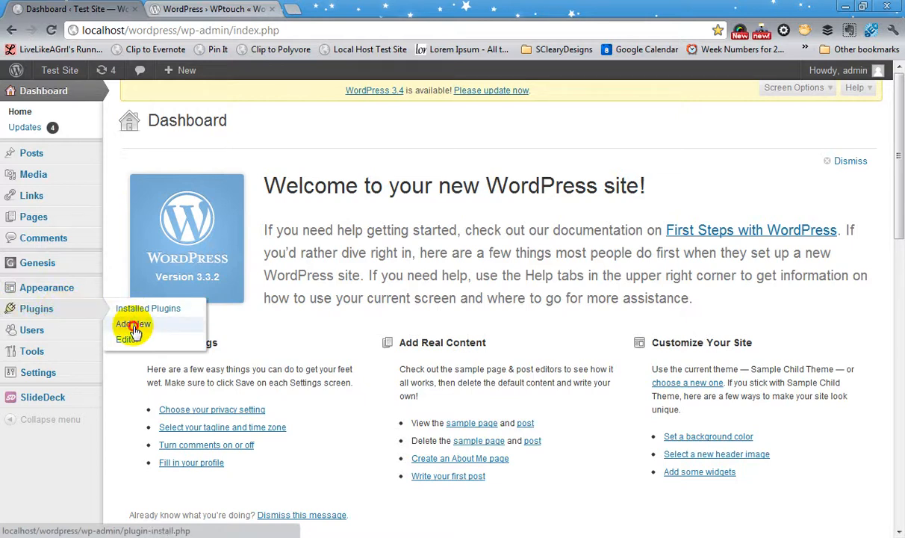
click(133, 327)
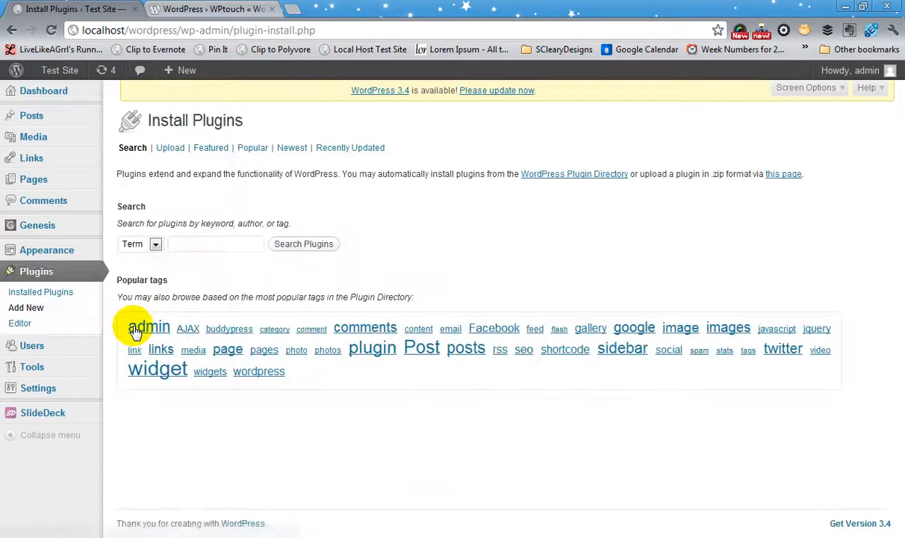
click(201, 238)
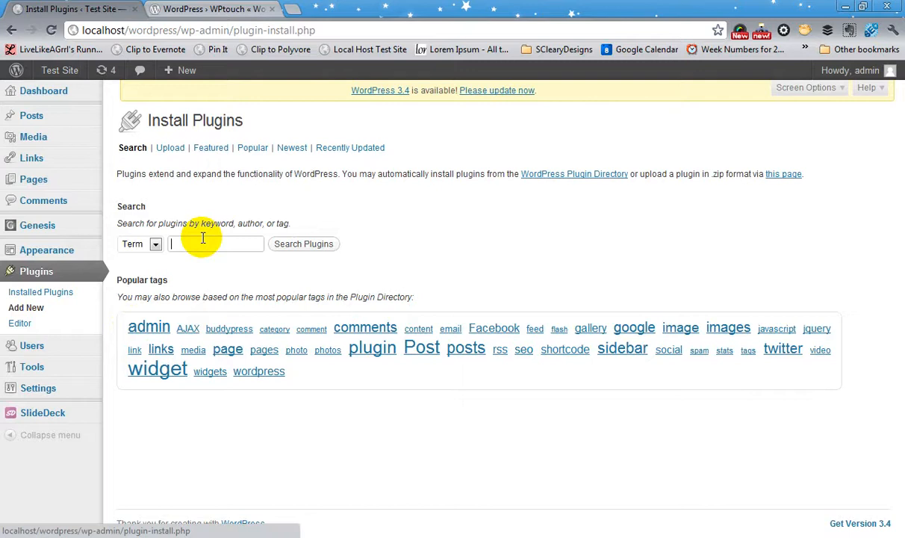
text(wptouch)
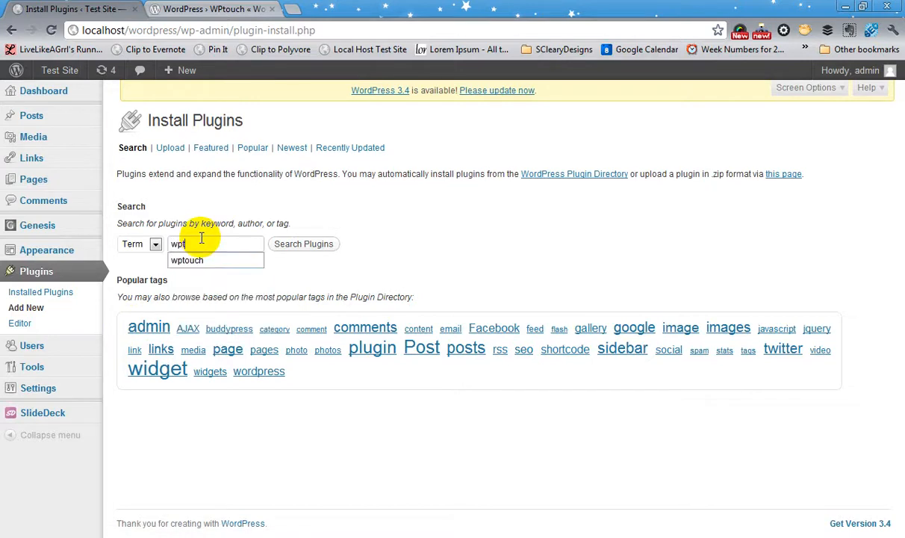
click(308, 246)
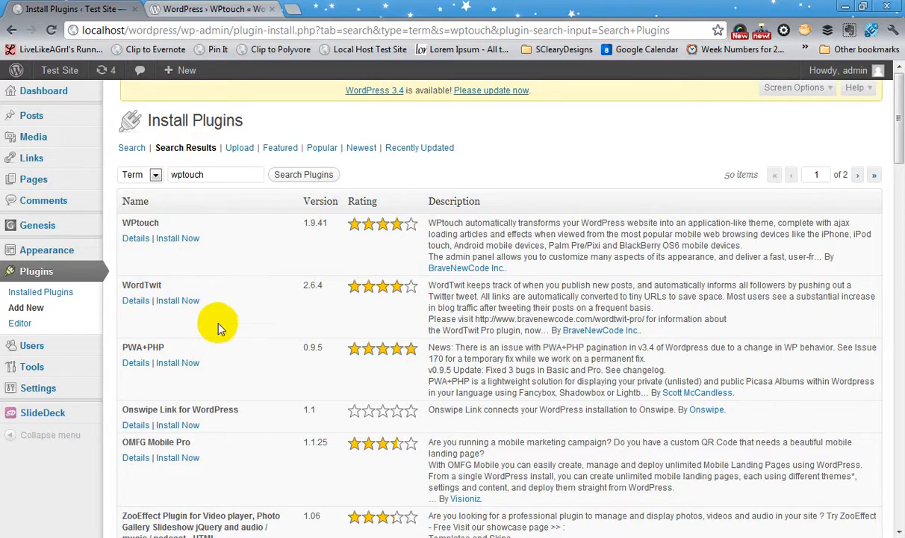
- Review the WPtouch plugin's details, close them, and install the plugin on the Test Site
click(139, 239)
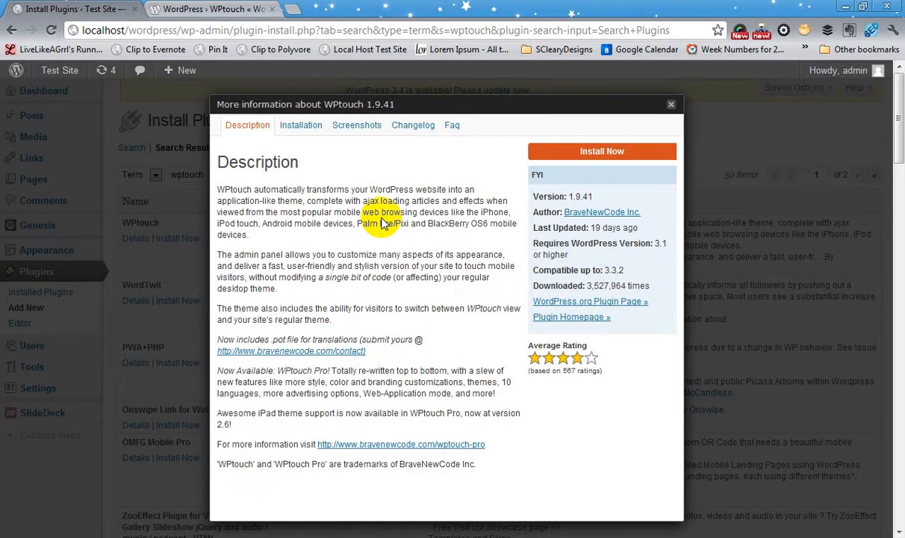
click(672, 106)
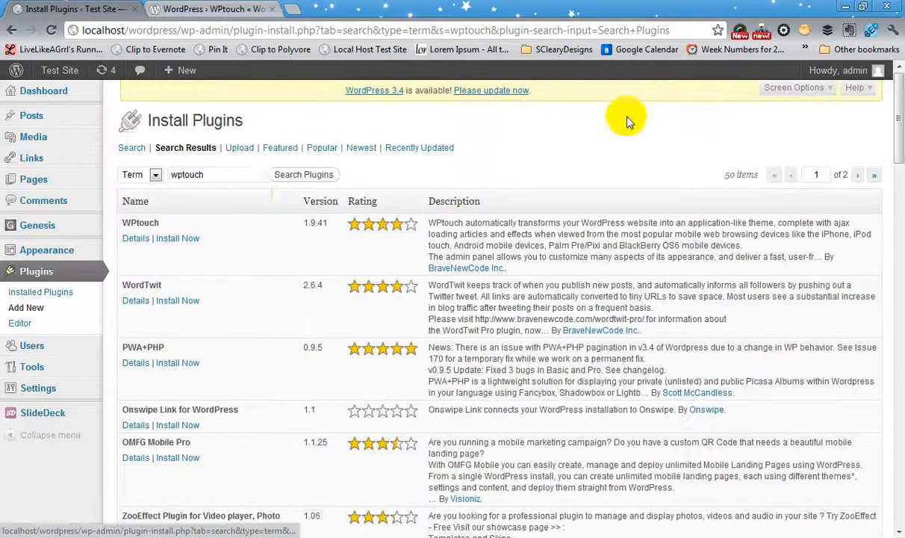
click(184, 240)
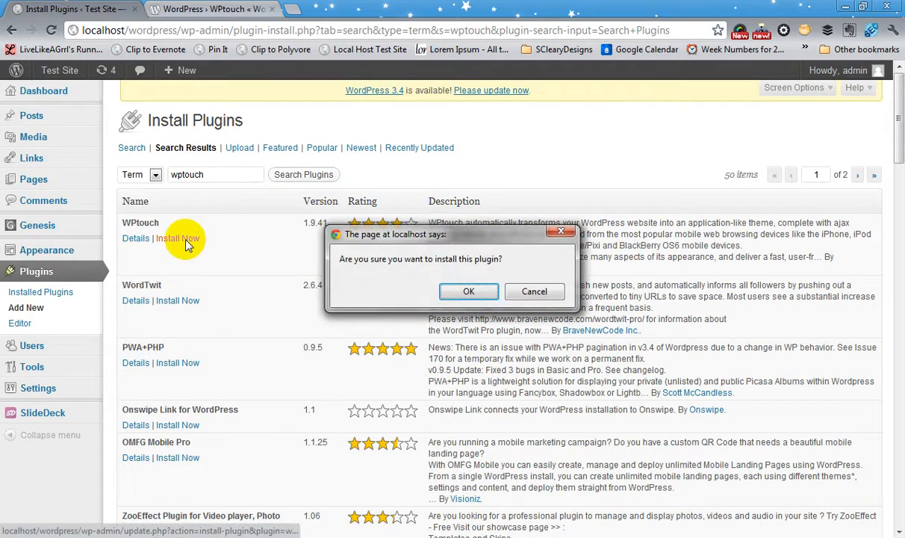
click(471, 292)
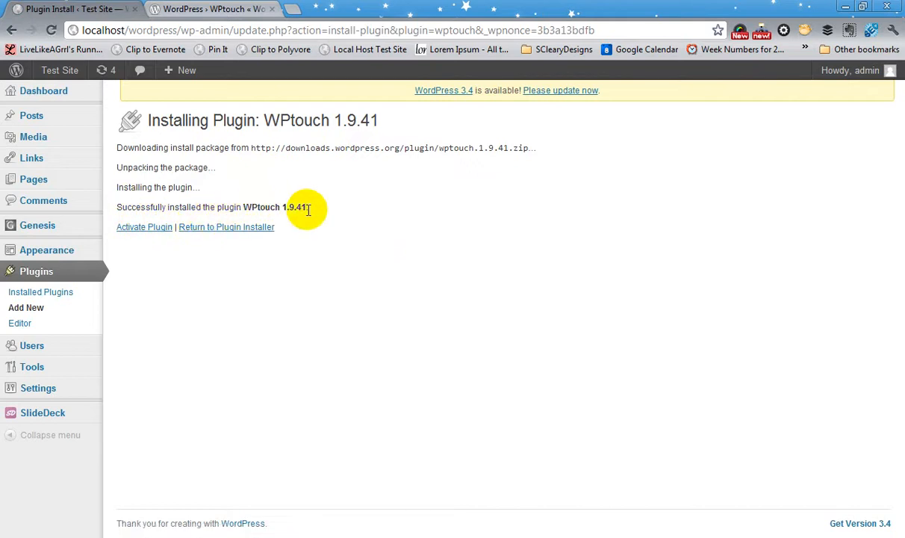
- Activate the WPtouch plugin and locate its entry in the list of installed plugins
click(144, 231)
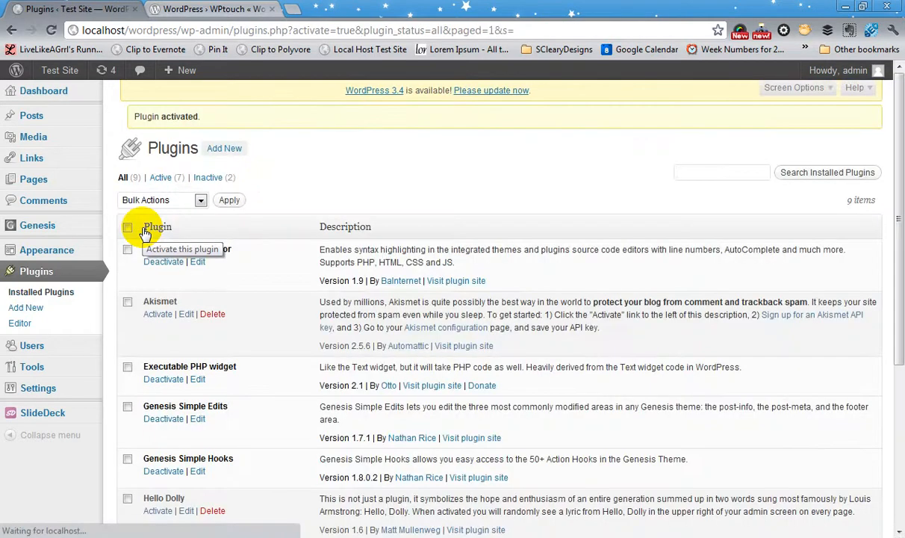
scroll(253, 319, down, 3)
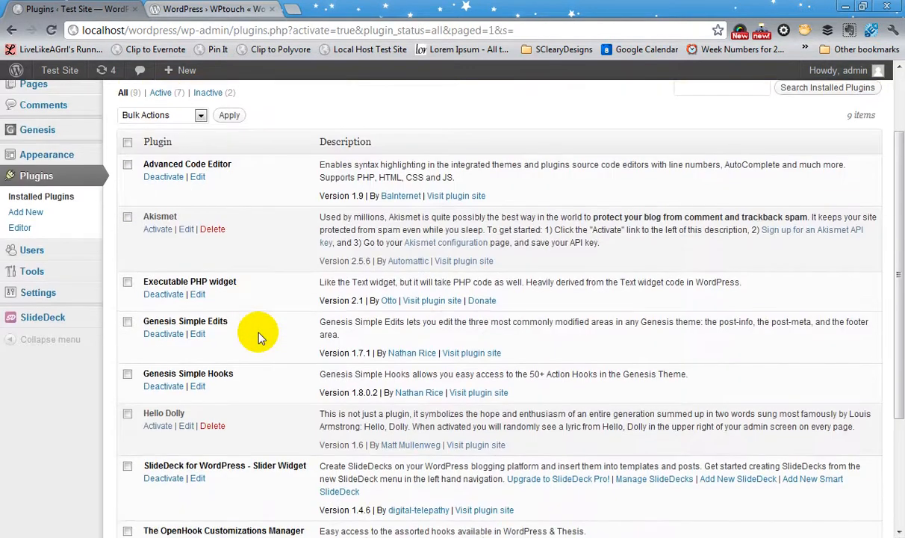
scroll(258, 337, down, 1)
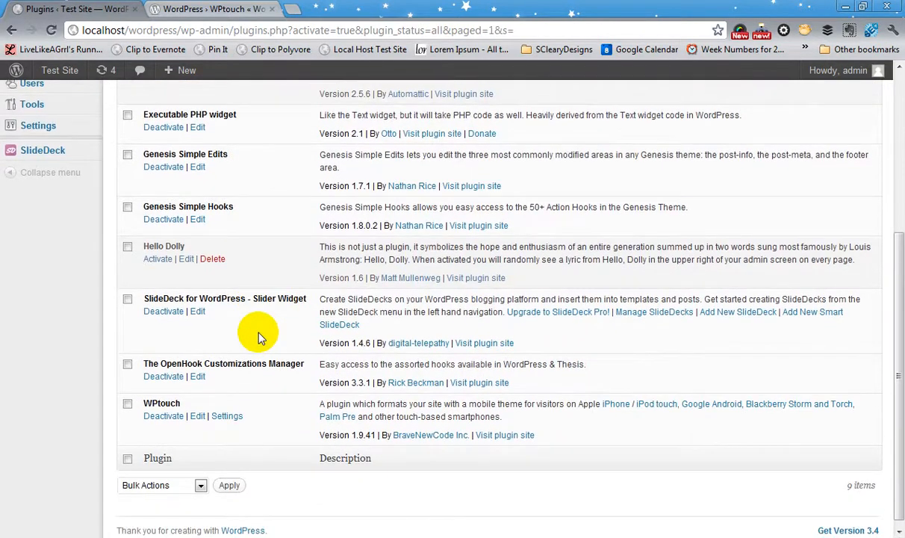
scroll(258, 337, down, 1)
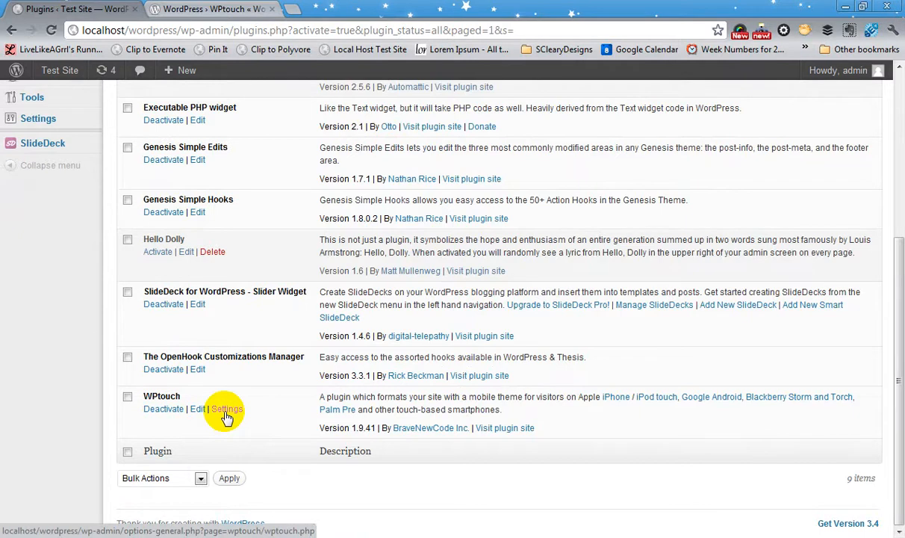
- Open the WPtouch options page and look through its General Settings
scroll(224, 411, up, 3)
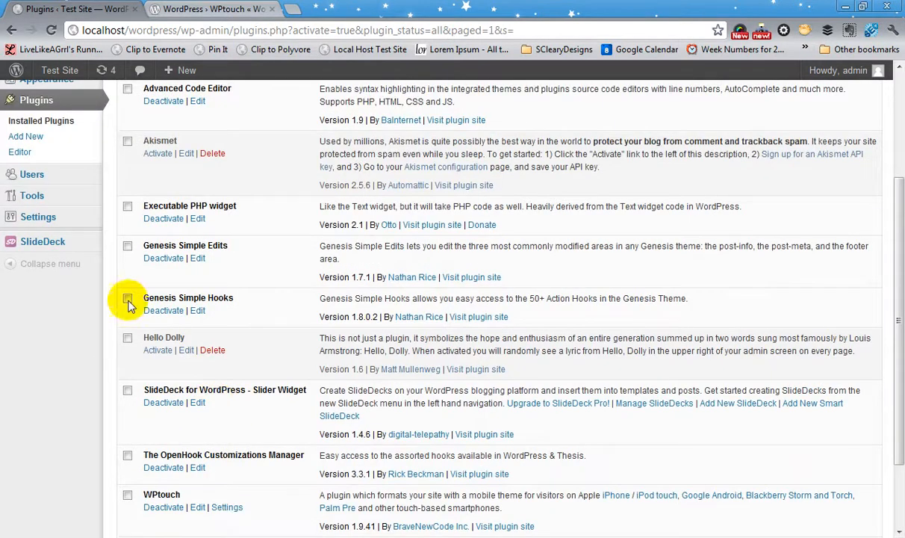
mouse_move(38, 224)
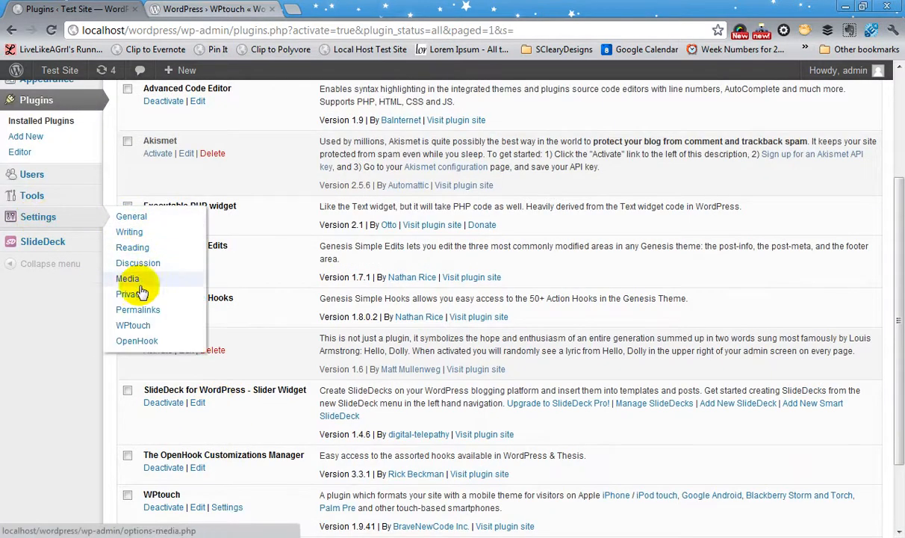
click(134, 327)
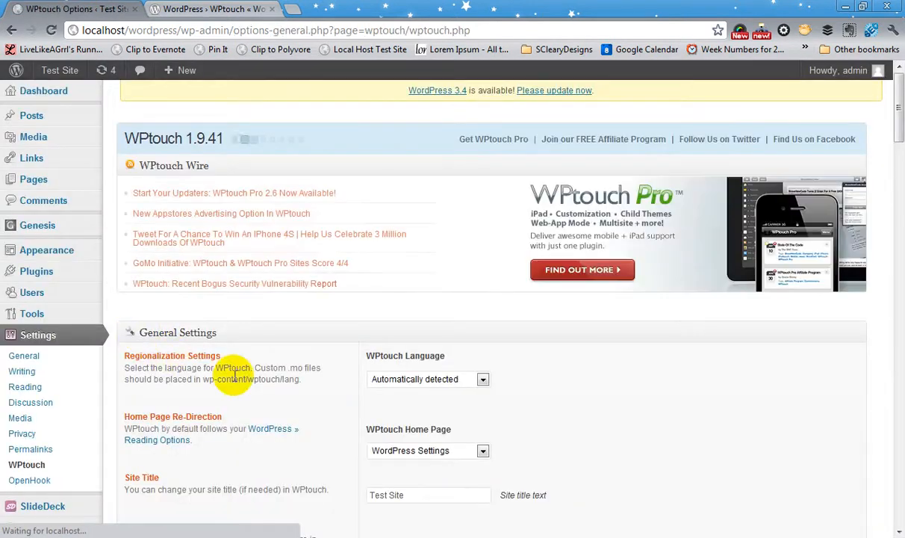
scroll(234, 376, down, 2)
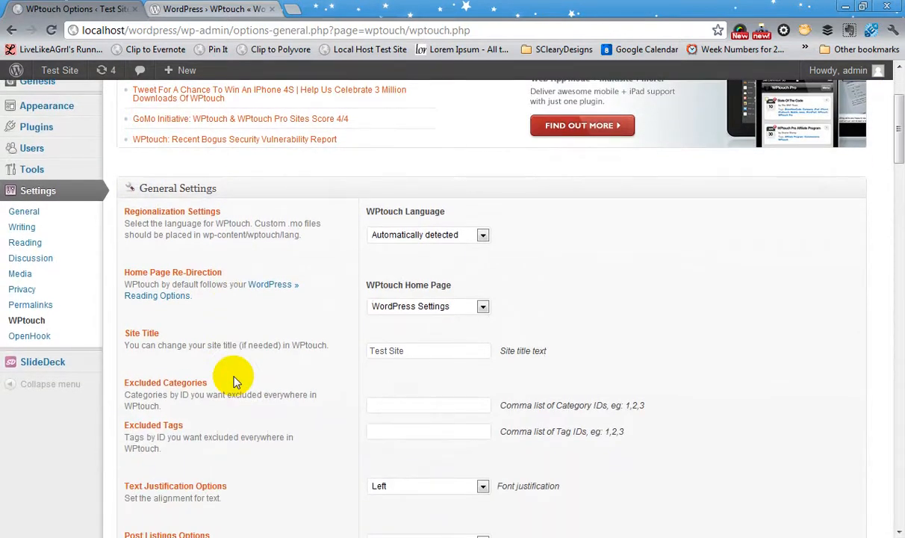
scroll(234, 381, up, 2)
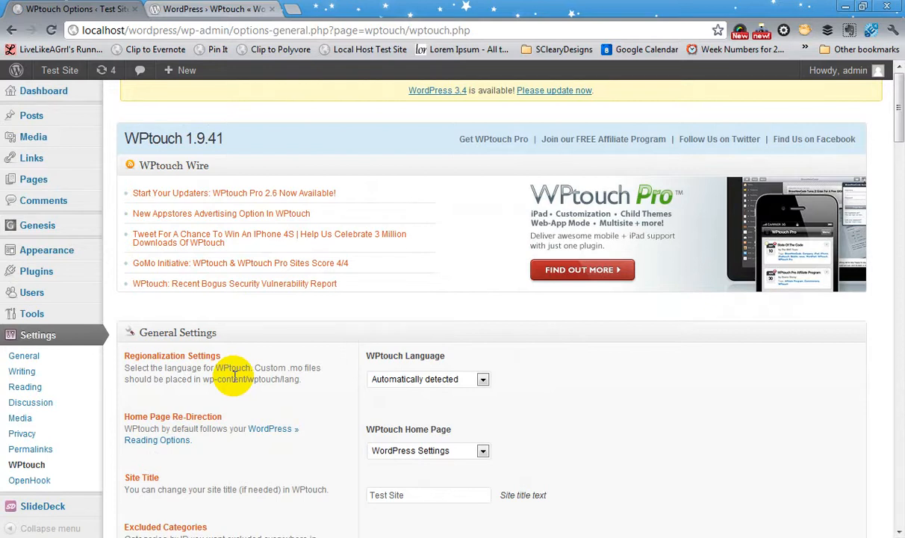
scroll(233, 377, down, 2)
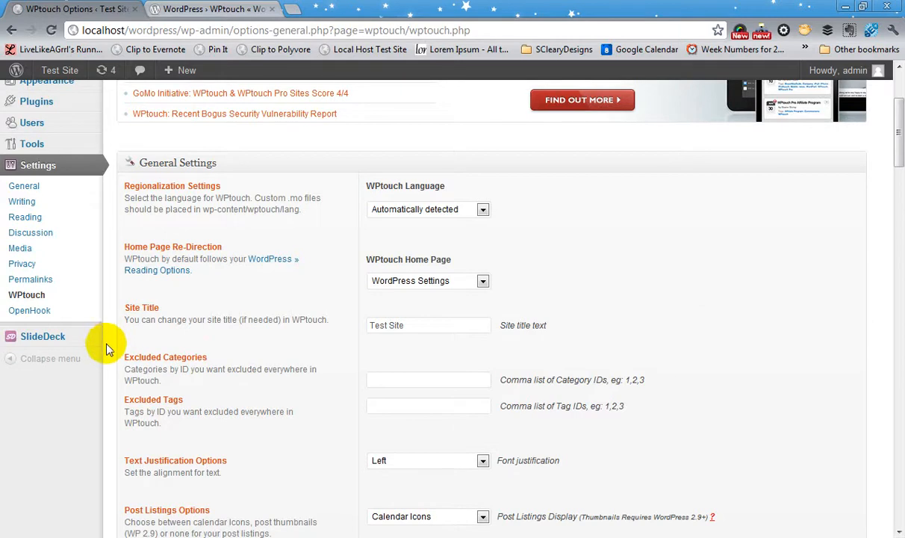
scroll(105, 339, up, 2)
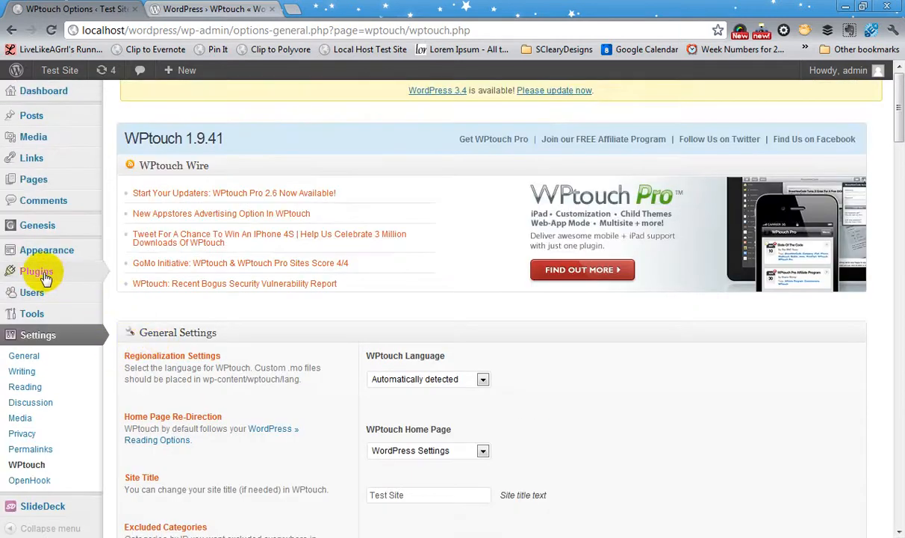
- Return to the installed plugins and deactivate WPtouch
mouse_move(40, 270)
click(137, 277)
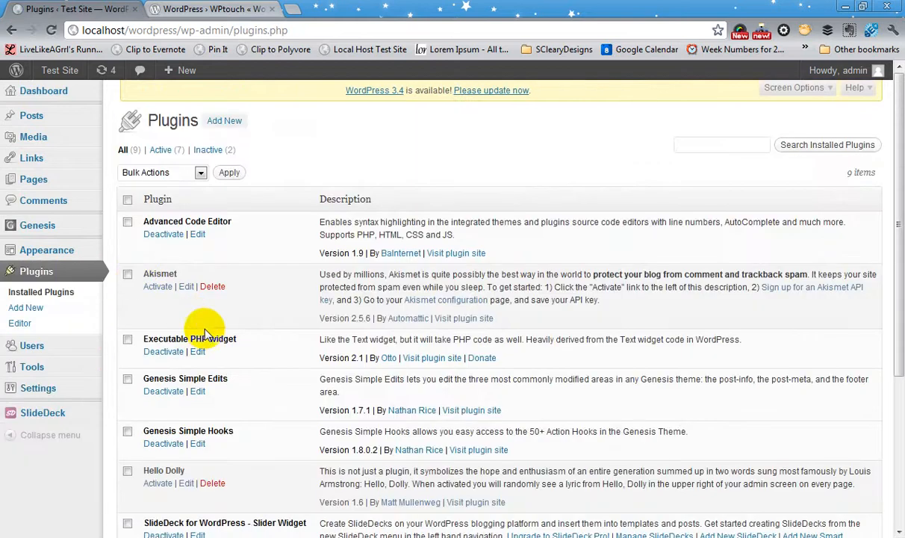
scroll(203, 338, down, 3)
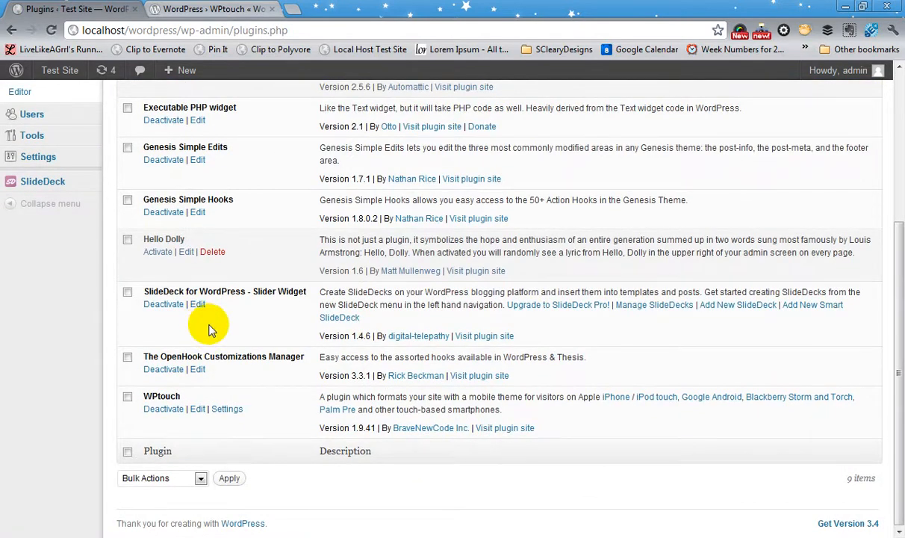
click(164, 409)
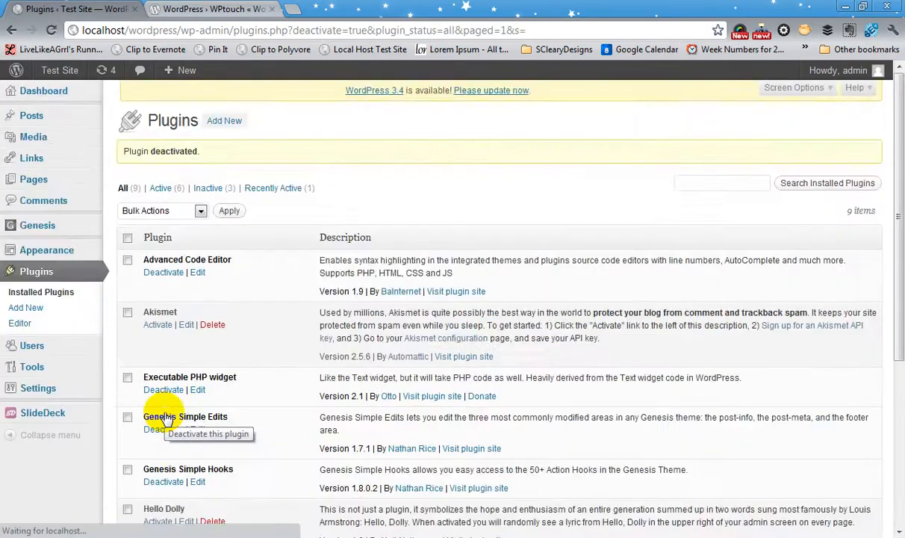
- Delete the deactivated WPtouch plugin together with its files, and check the remaining plugins in the list
scroll(166, 415, down, 3)
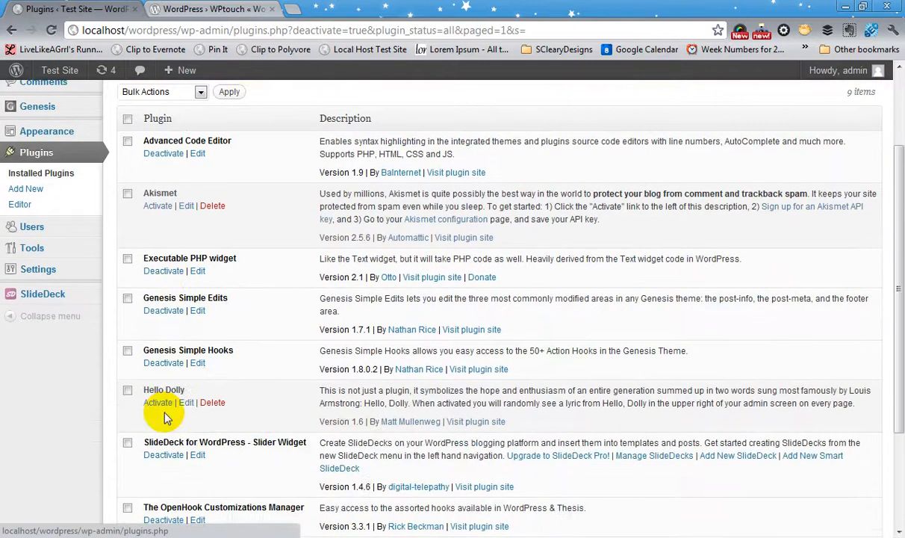
scroll(165, 414, down, 4)
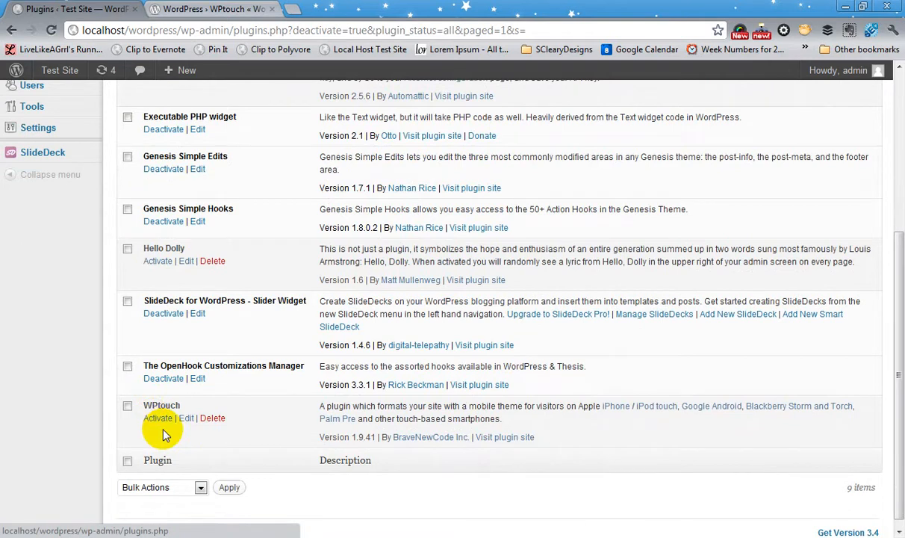
click(212, 419)
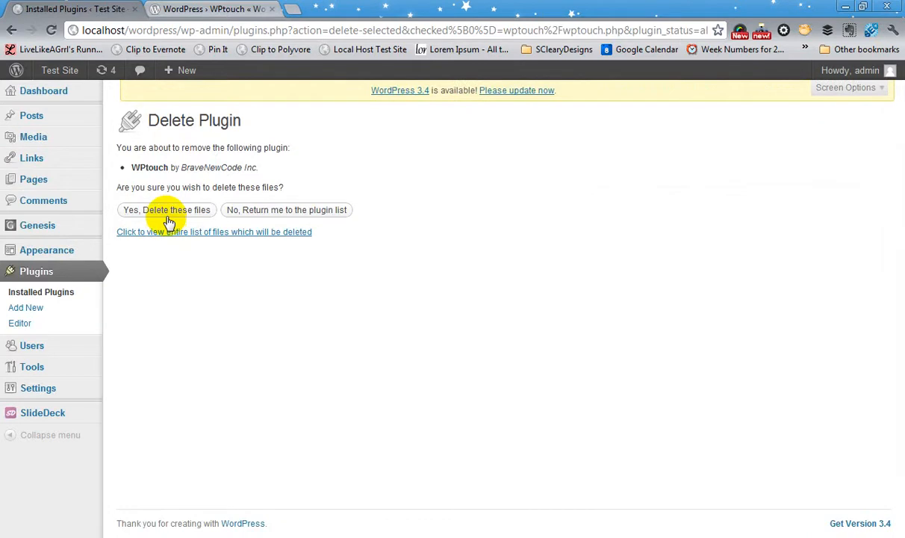
click(167, 212)
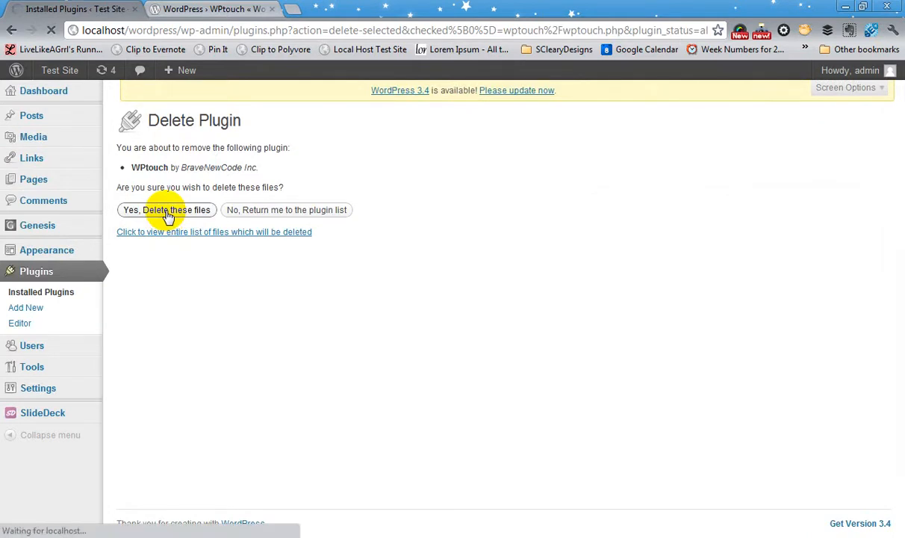
scroll(283, 370, down, 2)
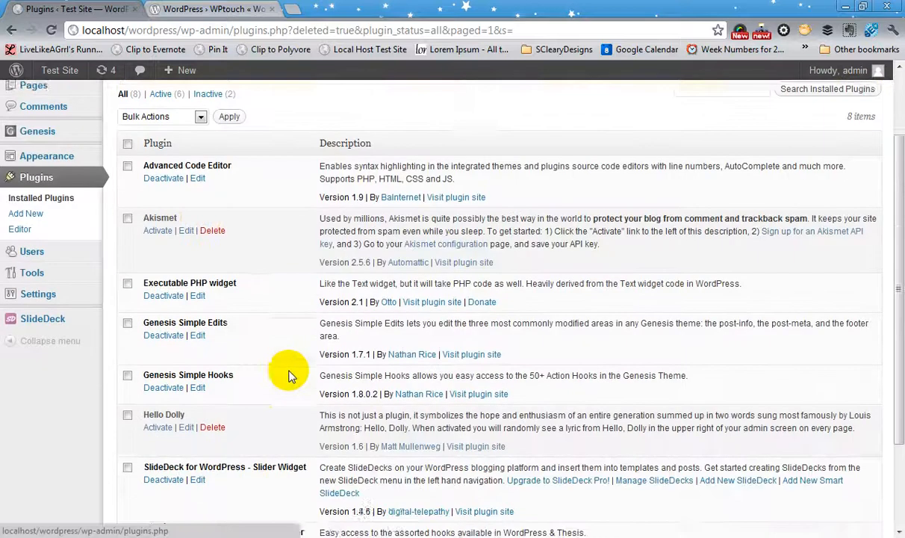
scroll(289, 376, down, 3)
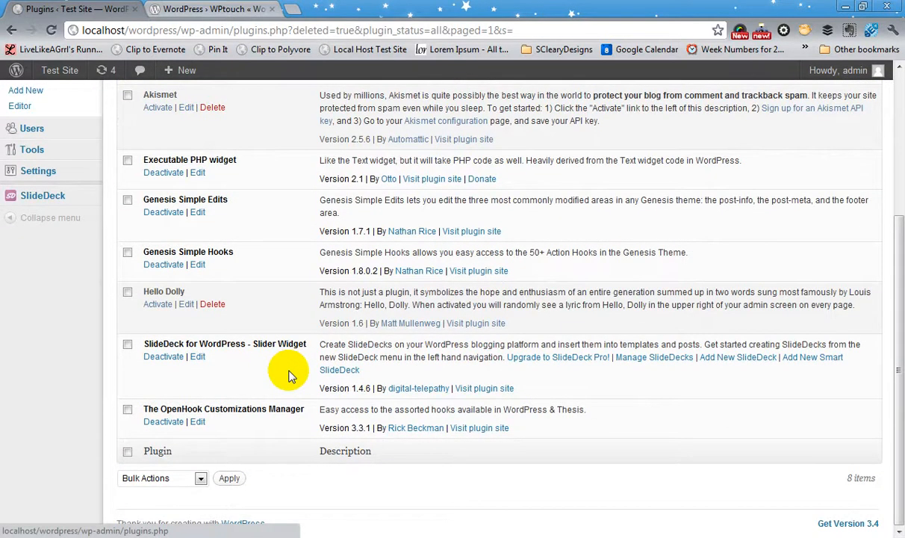